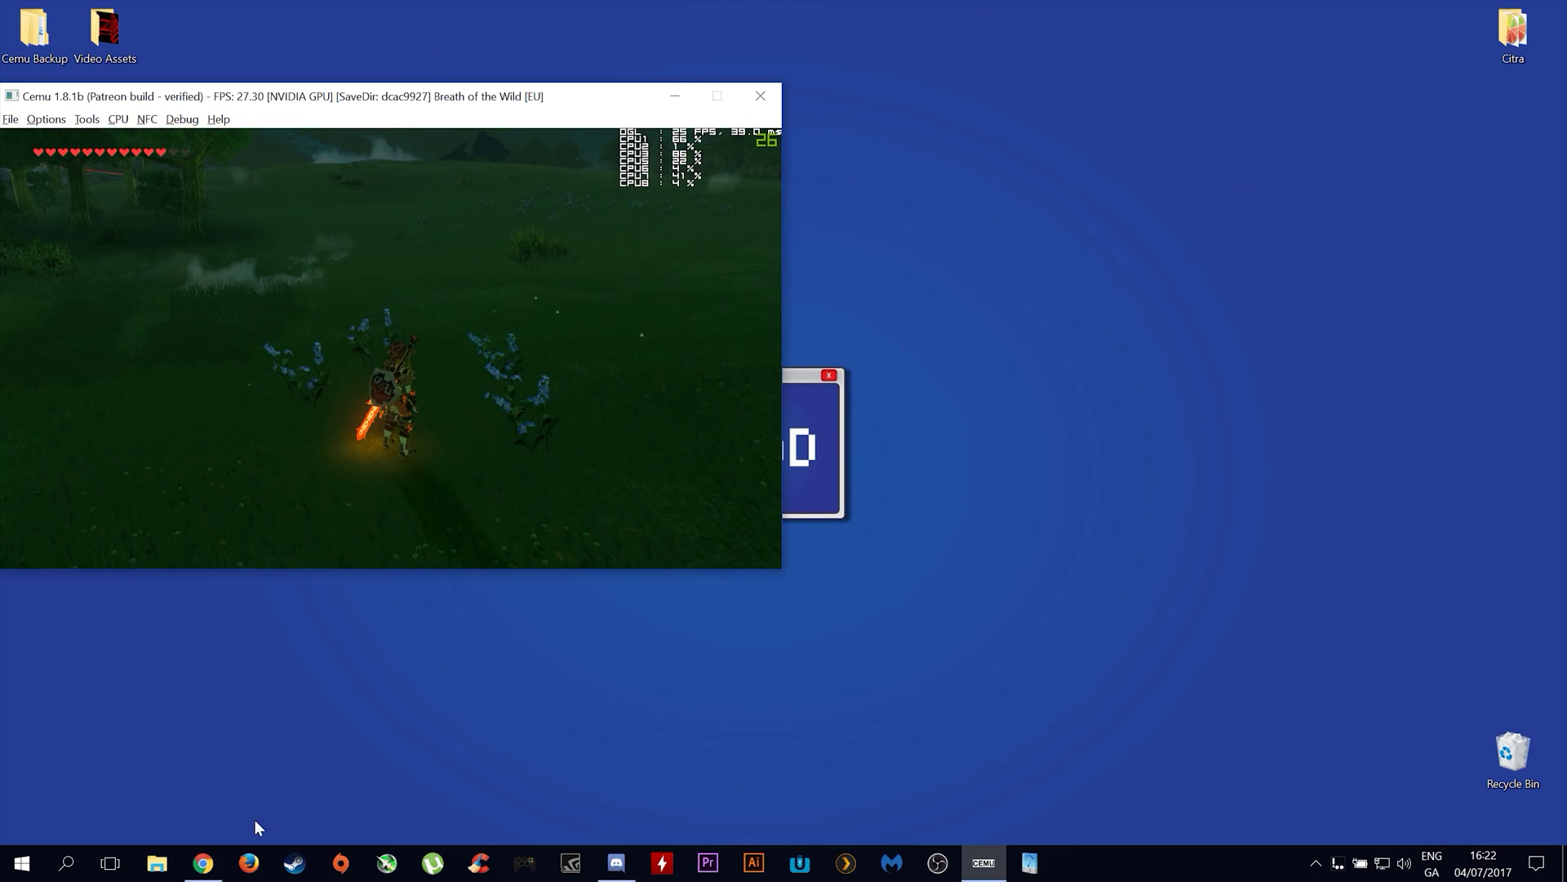
# Bring the cheatengine.org download page to the front while the game keeps running
pyautogui.click(203, 863)
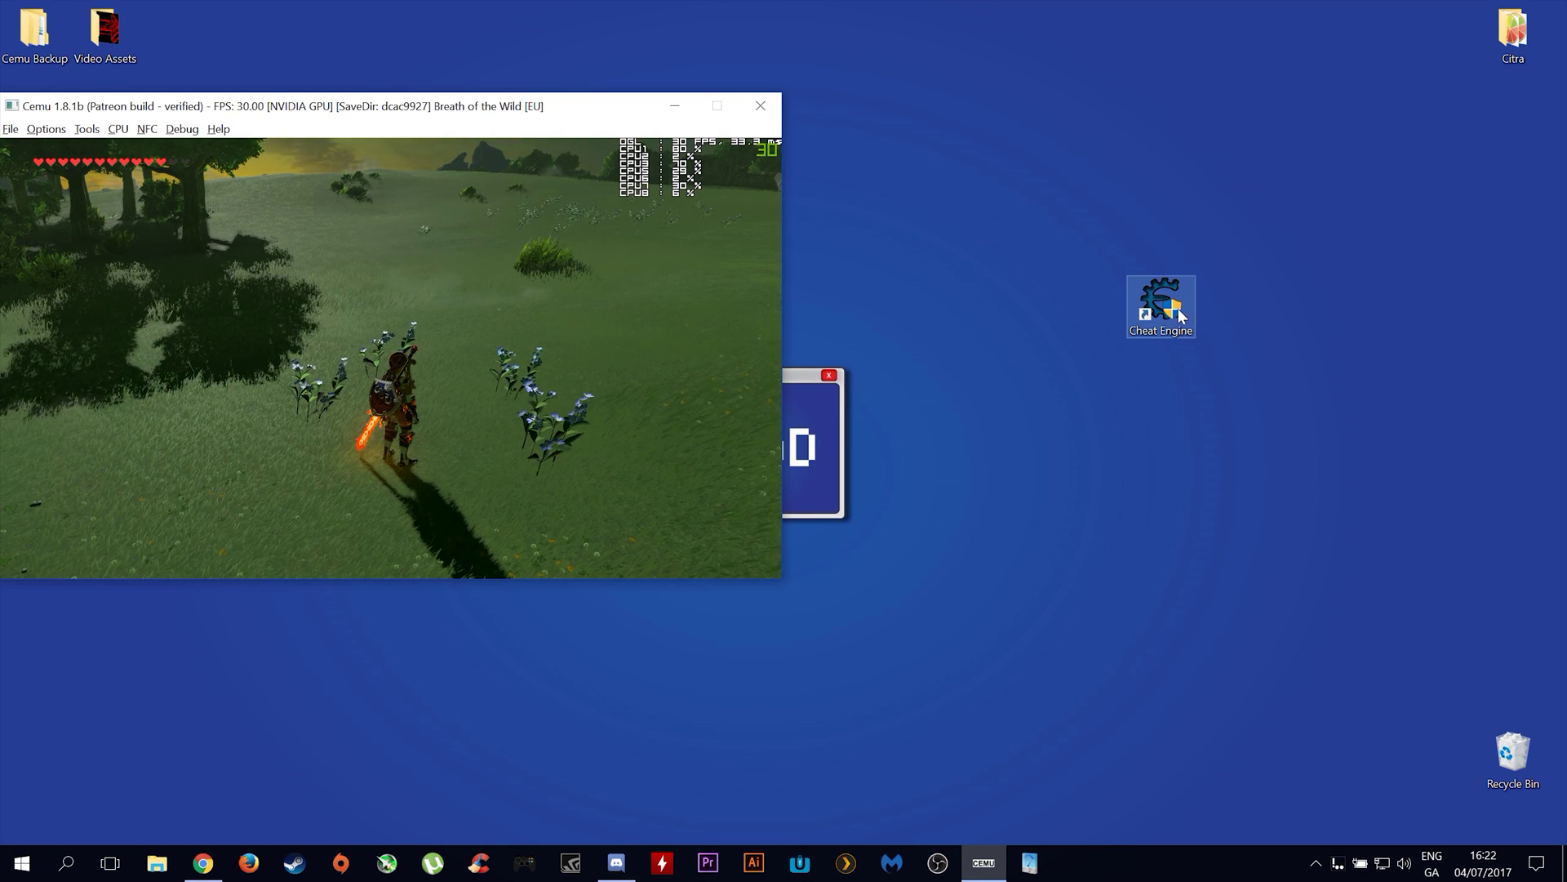
# Launch Cheat Engine from its desktop shortcut and reveal the hidden tray icons
pyautogui.doubleClick(1167, 311)
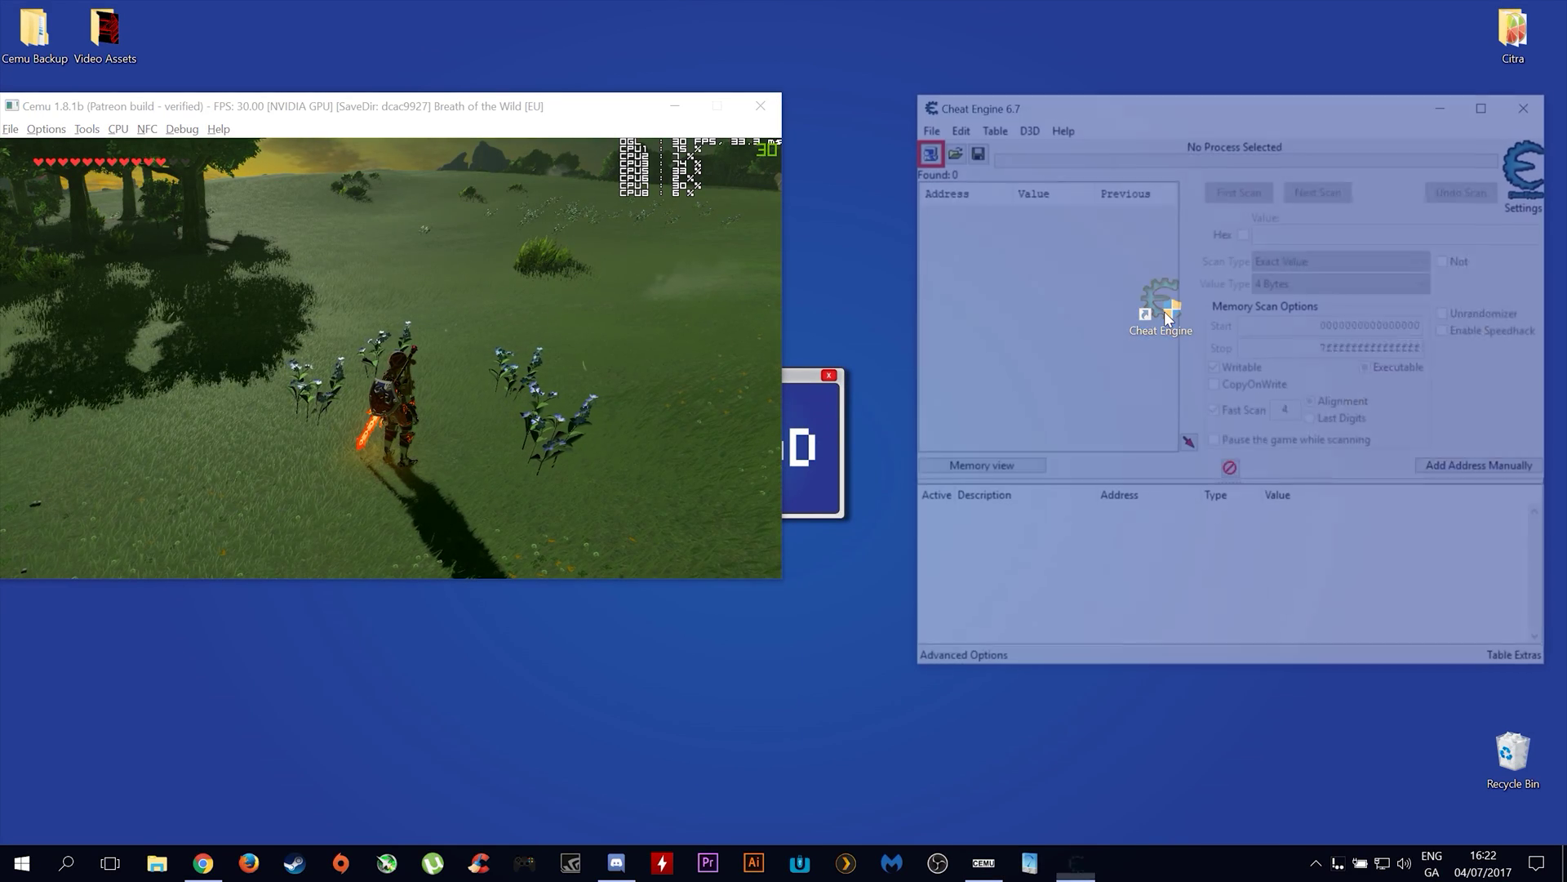
pyautogui.click(1319, 865)
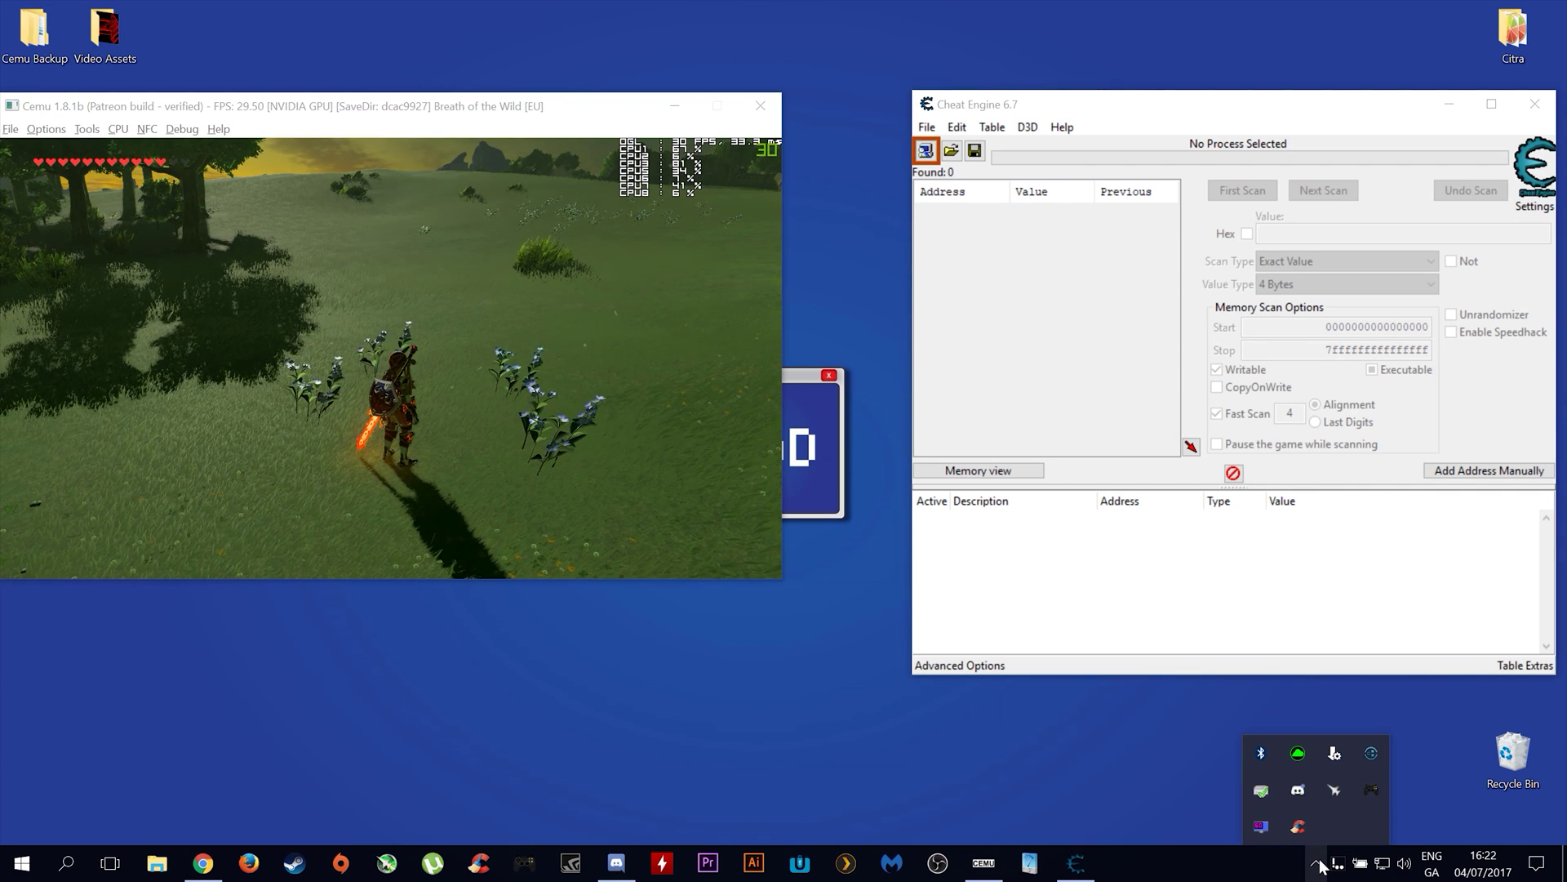
# Show the RivaTuner Statistics Server window with its Cemu.exe profile at 30 FPS
pyautogui.click(1259, 824)
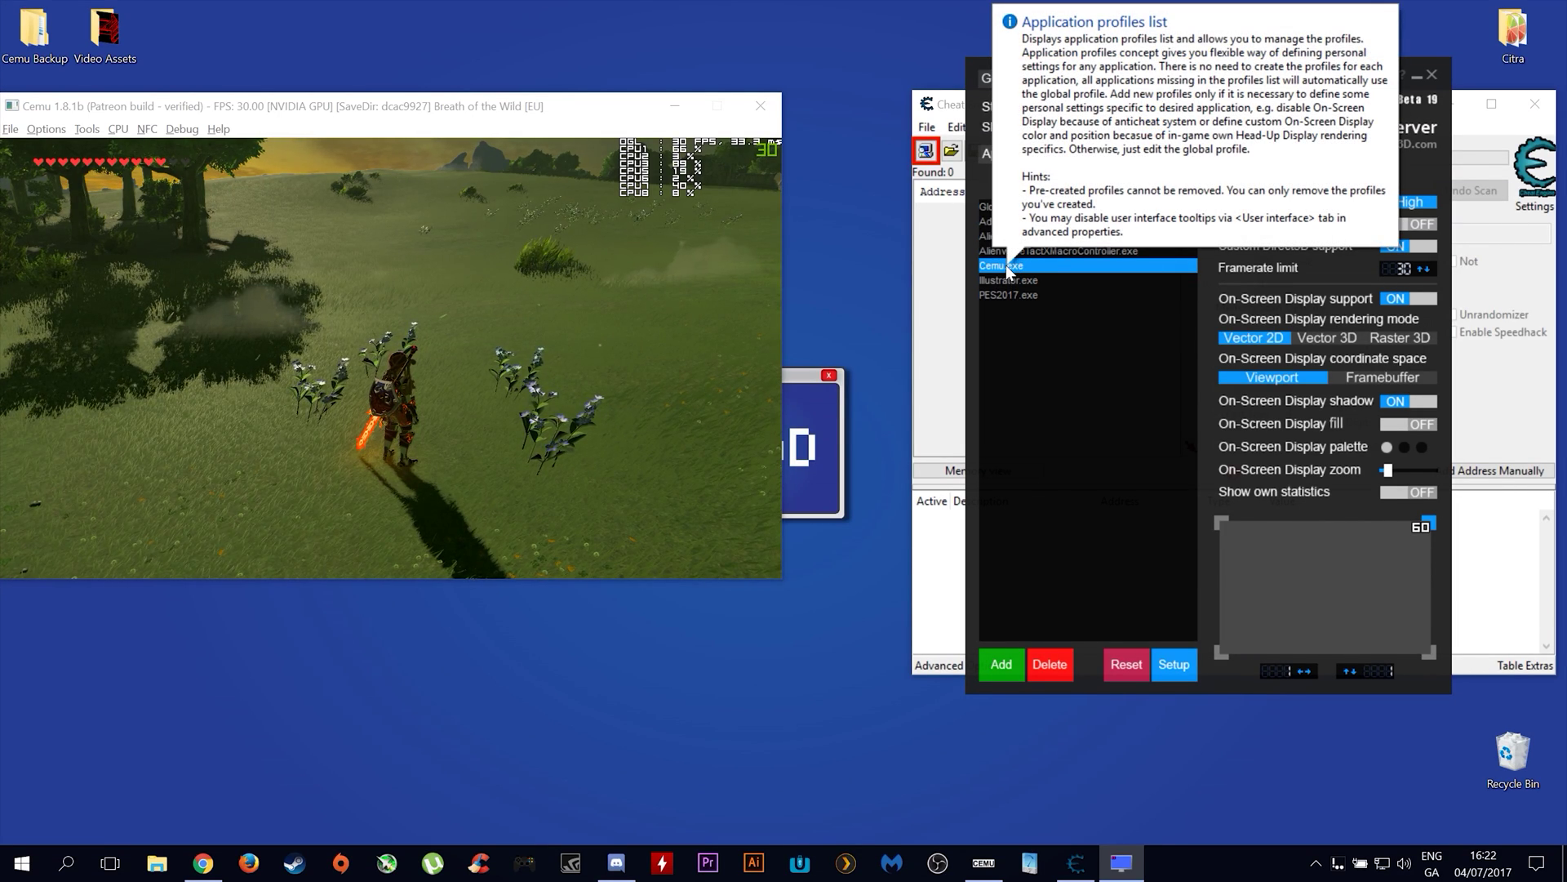
# Add a RivaTuner profile for C:\Cemu\1.8.1b\Cemu.exe
pyautogui.click(1004, 673)
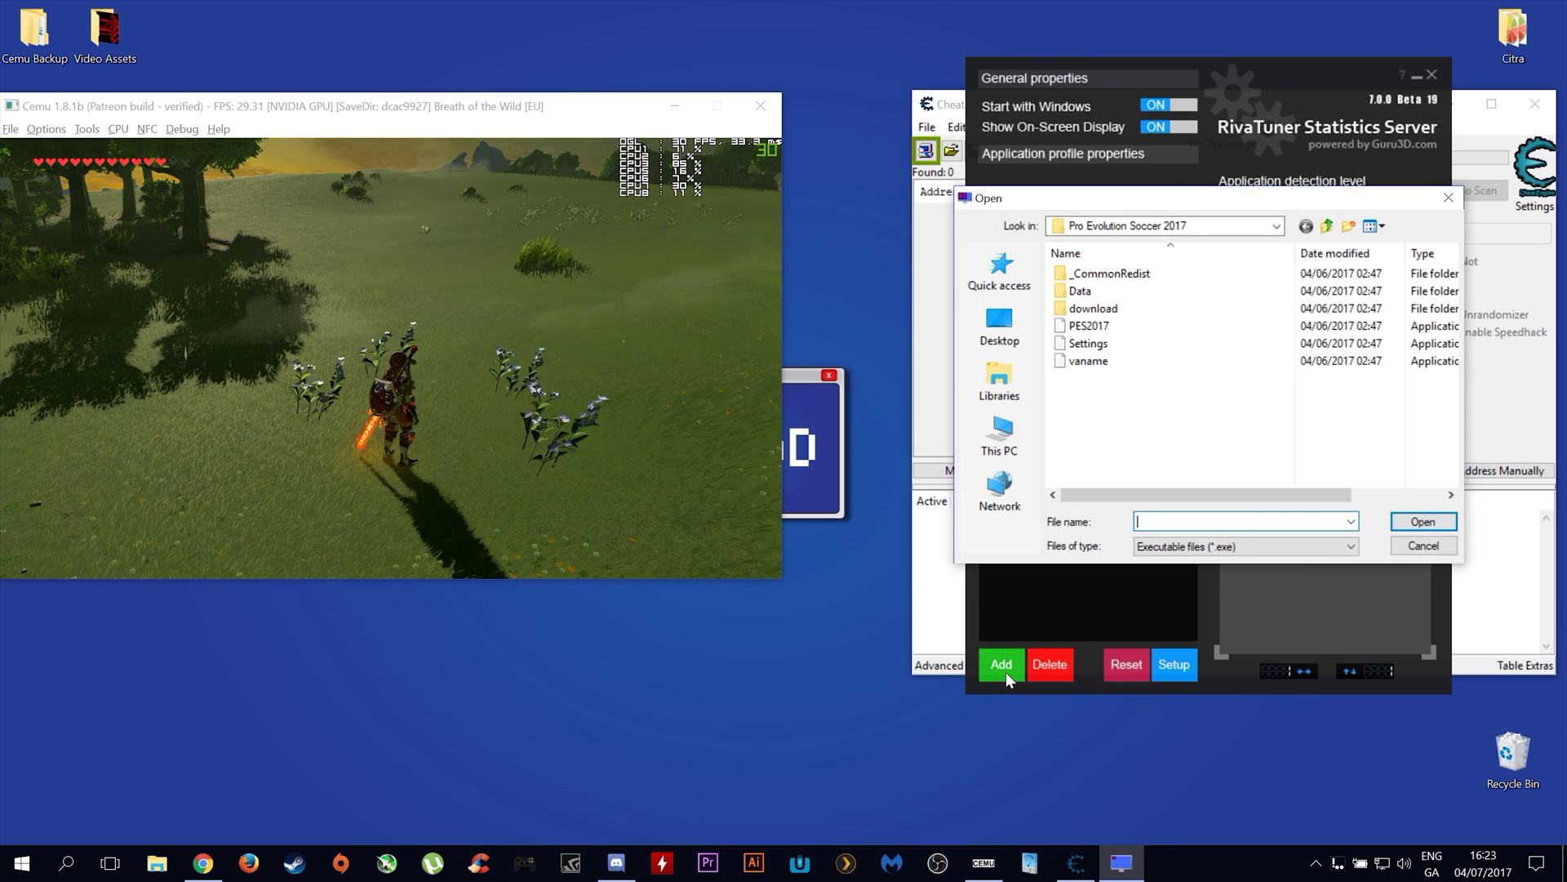
pyautogui.click(1001, 432)
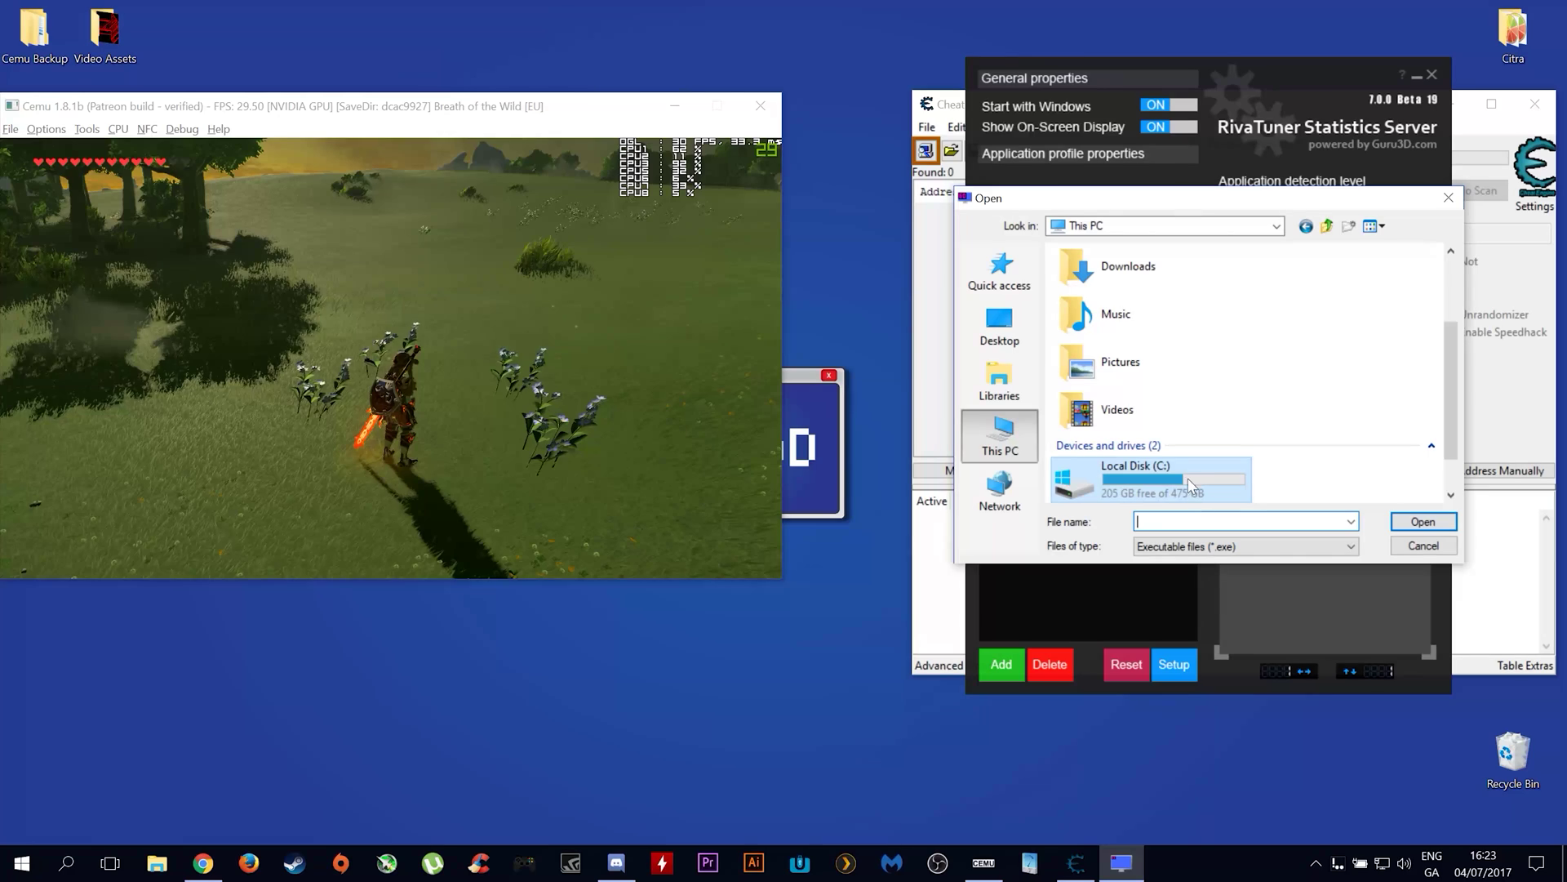
pyautogui.doubleClick(1178, 475)
pyautogui.doubleClick(1112, 295)
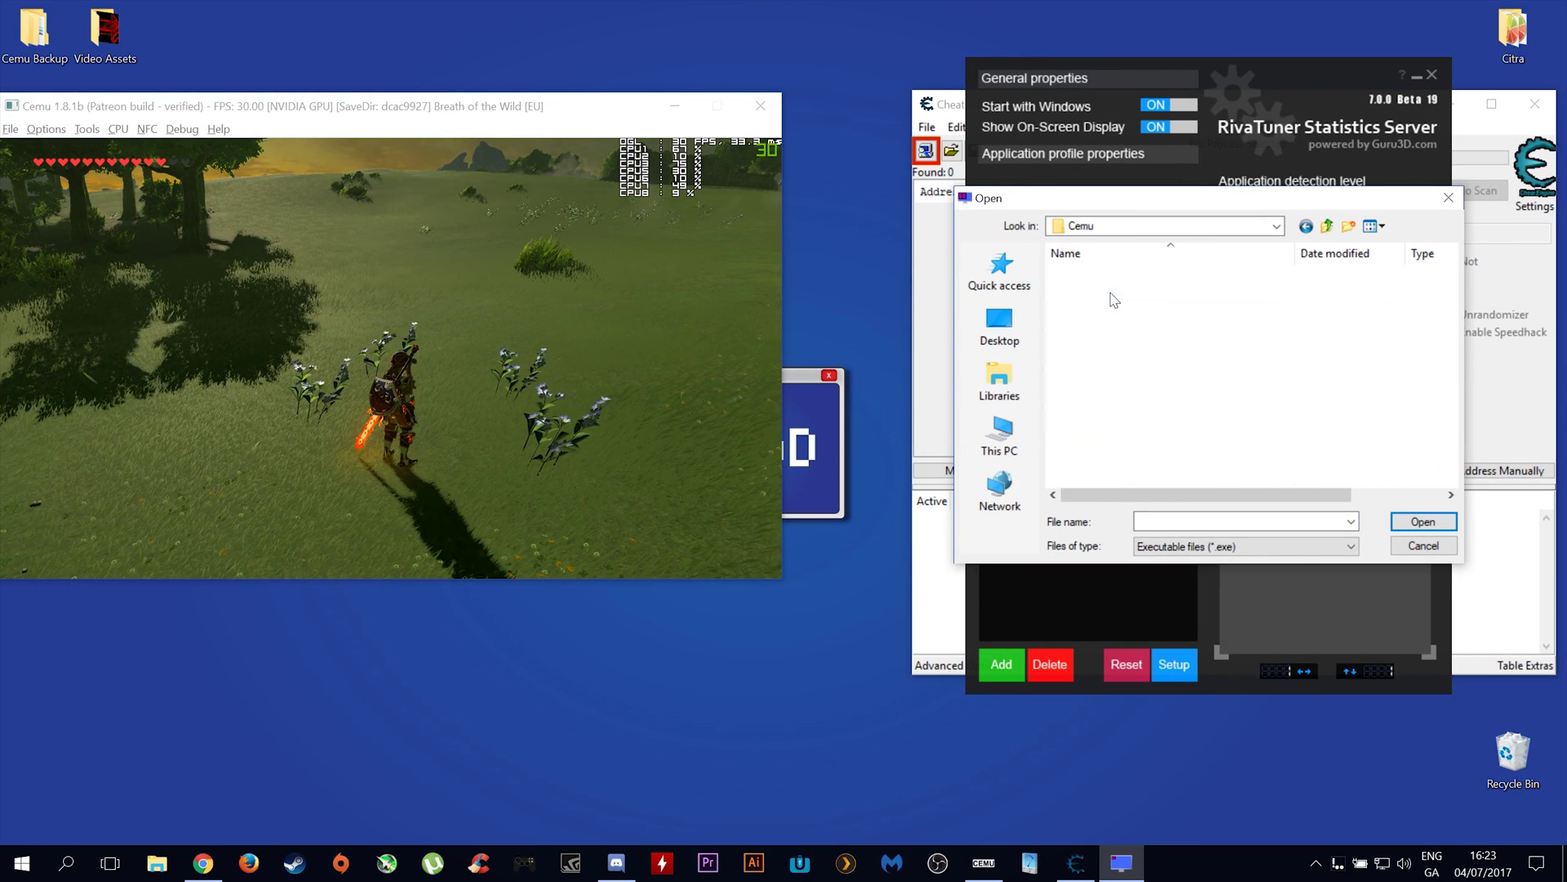
pyautogui.doubleClick(1101, 274)
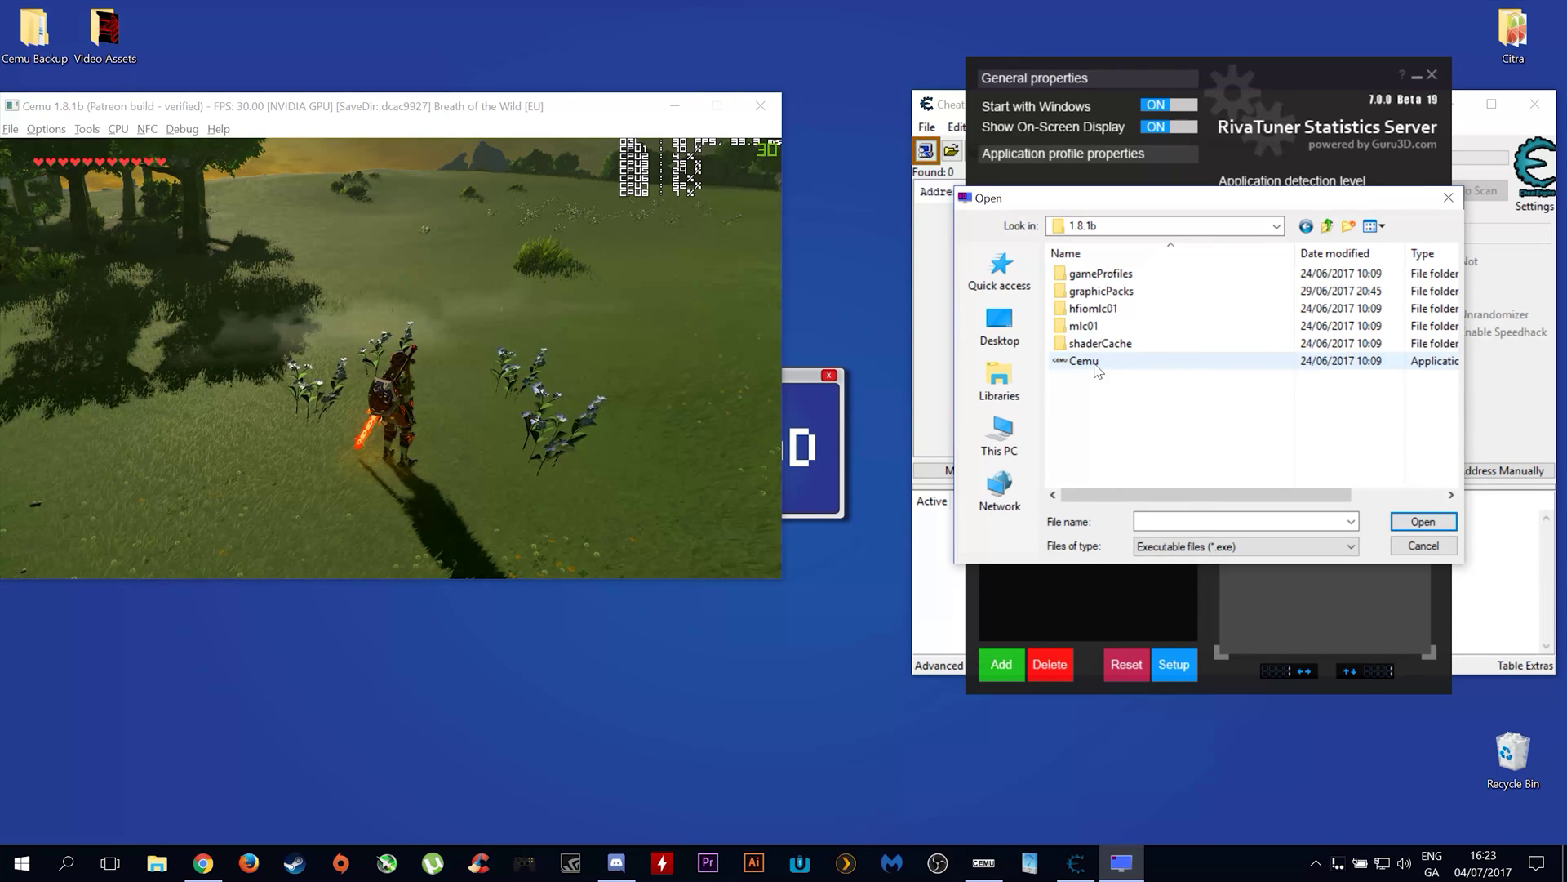
pyautogui.click(1423, 546)
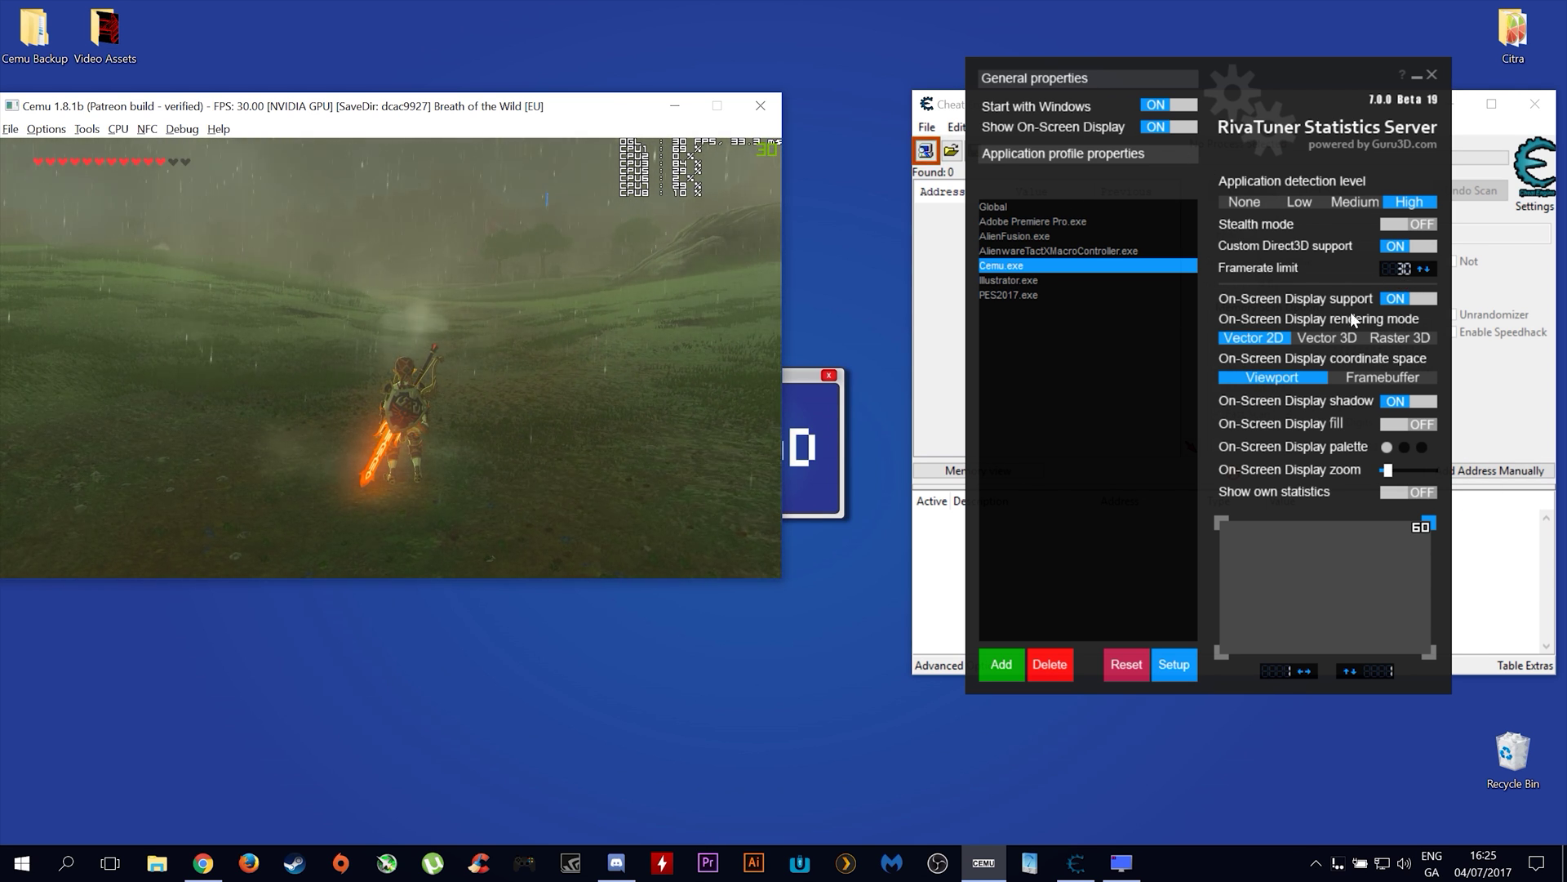
# Change Cemu's framerate limit from 30 to 10 and tuck RivaTuner away
pyautogui.press('BackSpace')
pyautogui.press('BackSpace')
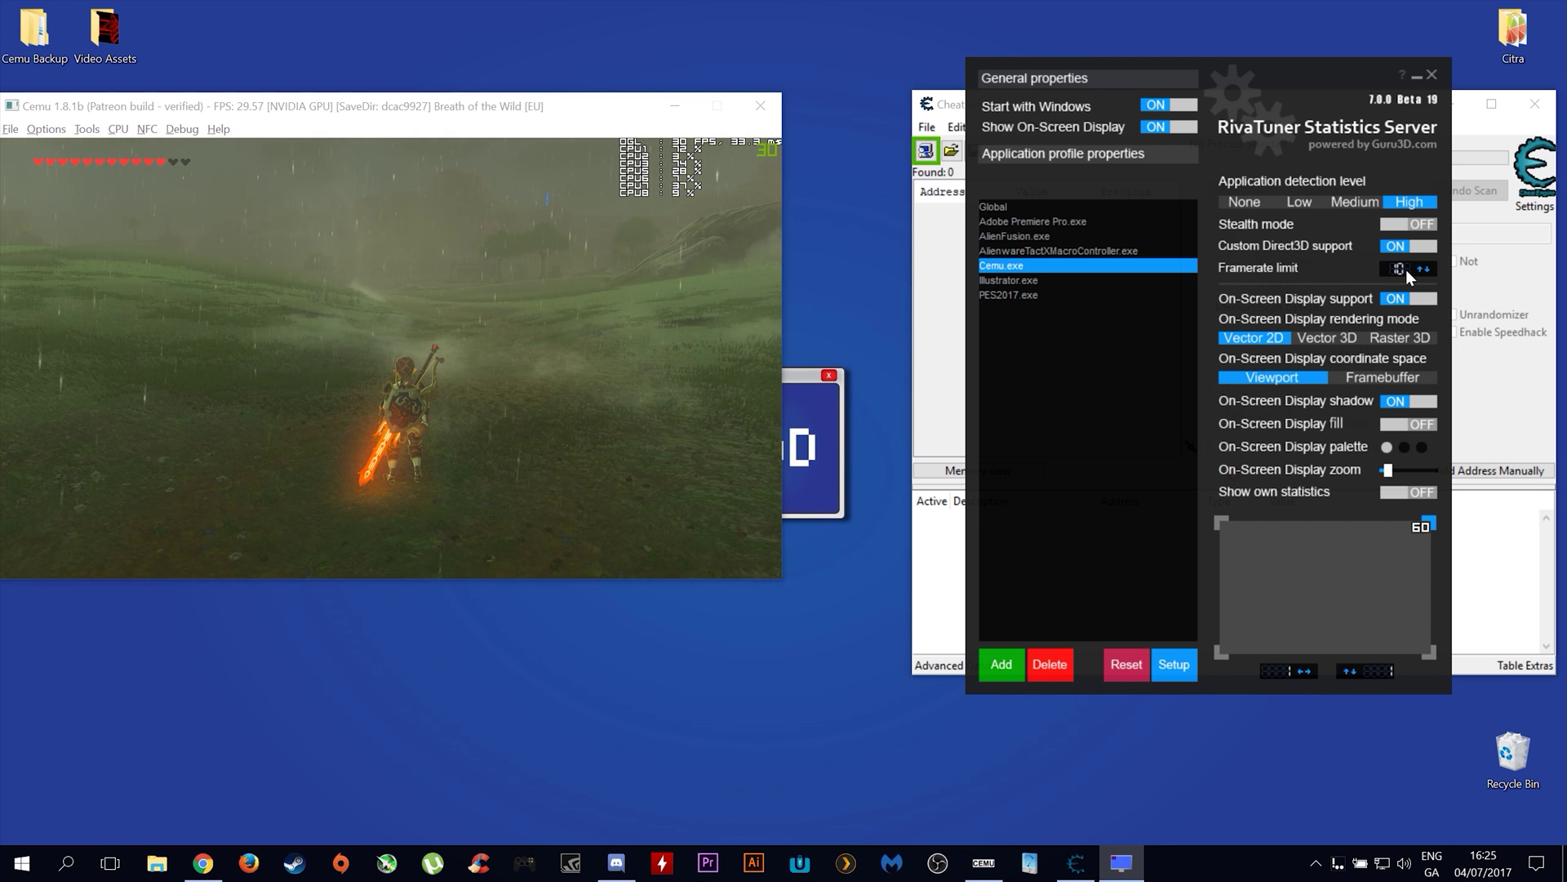
pyautogui.write('6')
pyautogui.write('0')
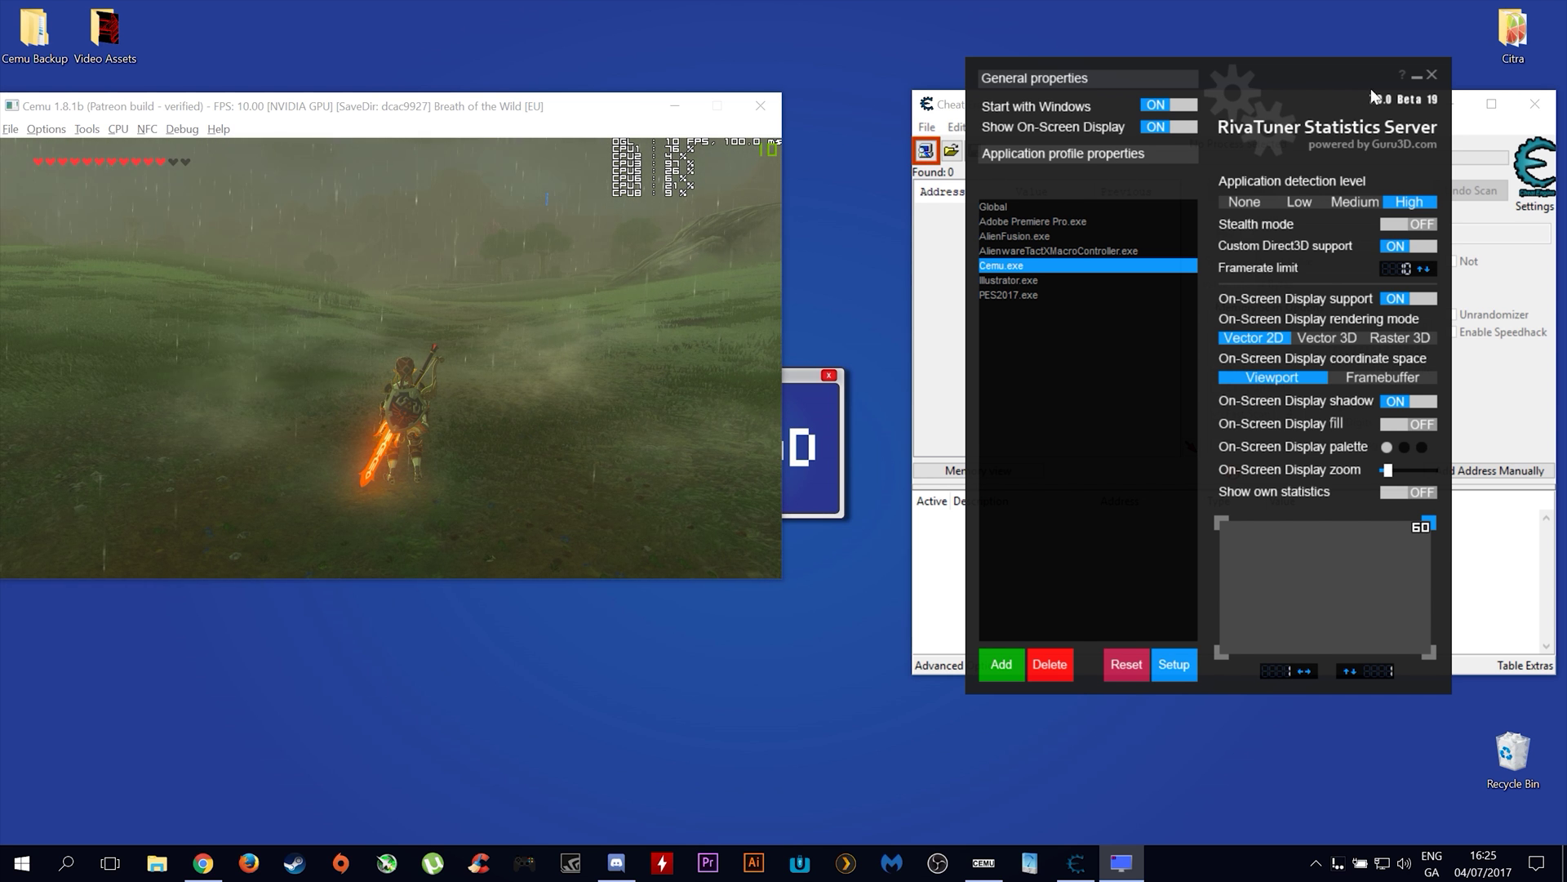
pyautogui.click(1416, 76)
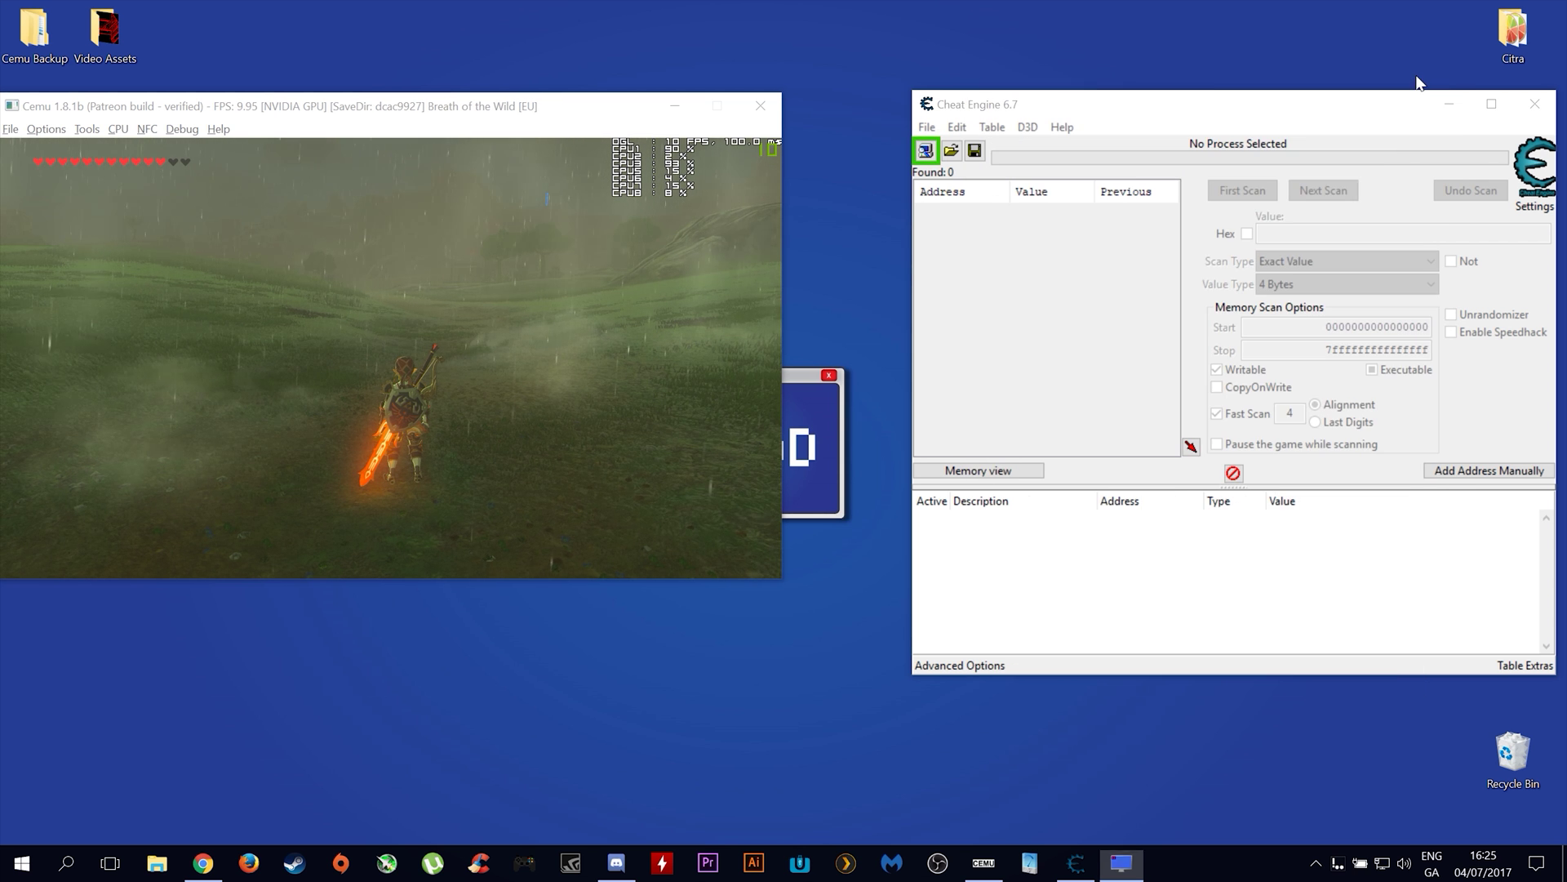
# Attach Cheat Engine to the running Cemu 1.8.1b process
pyautogui.click(927, 153)
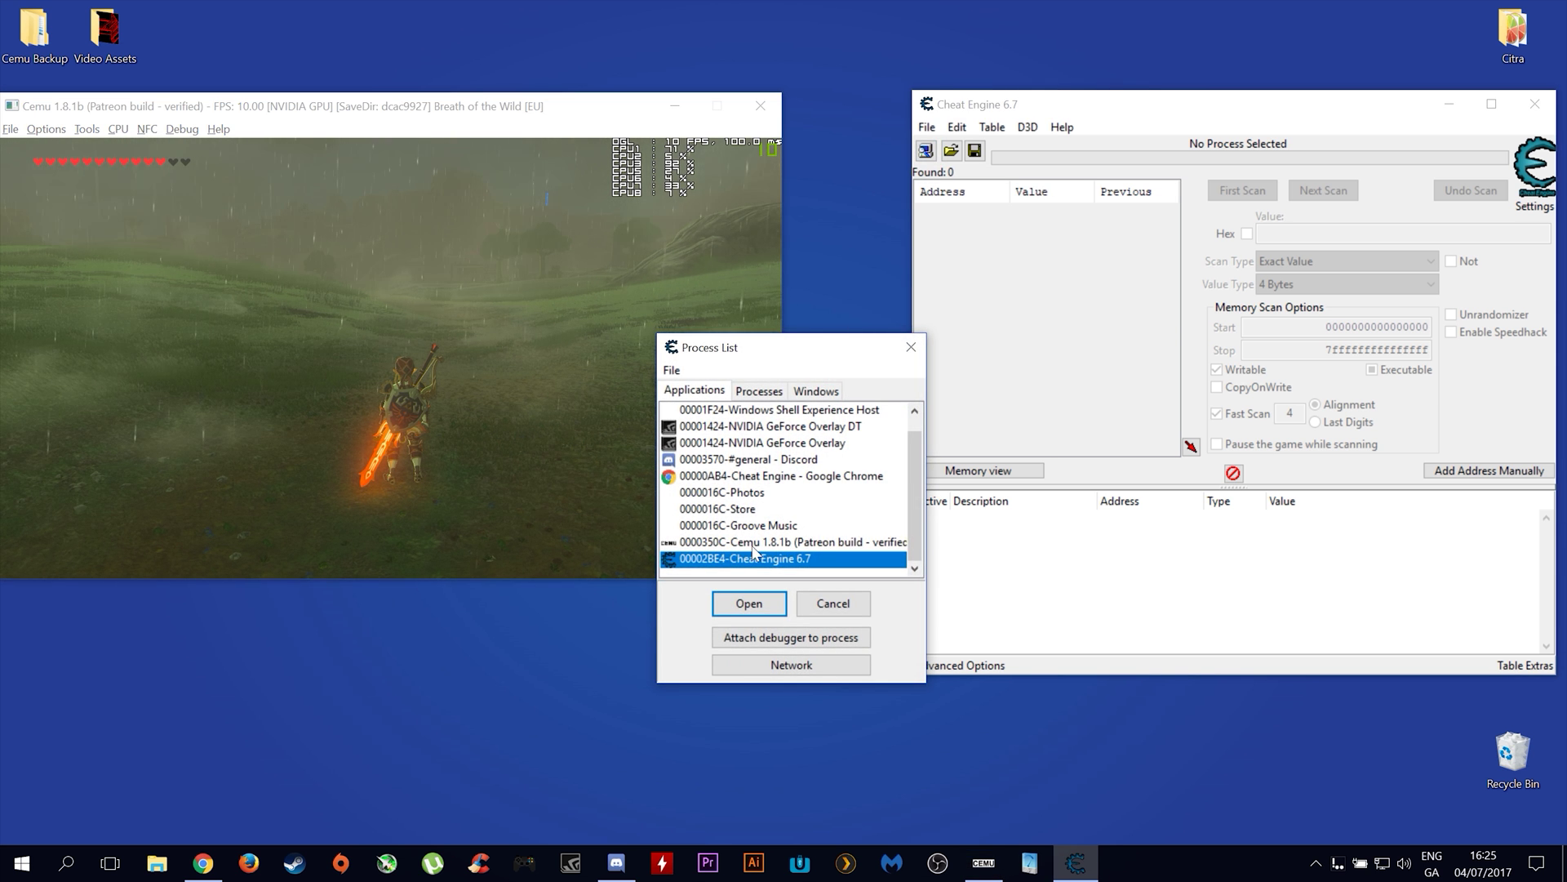
pyautogui.click(739, 544)
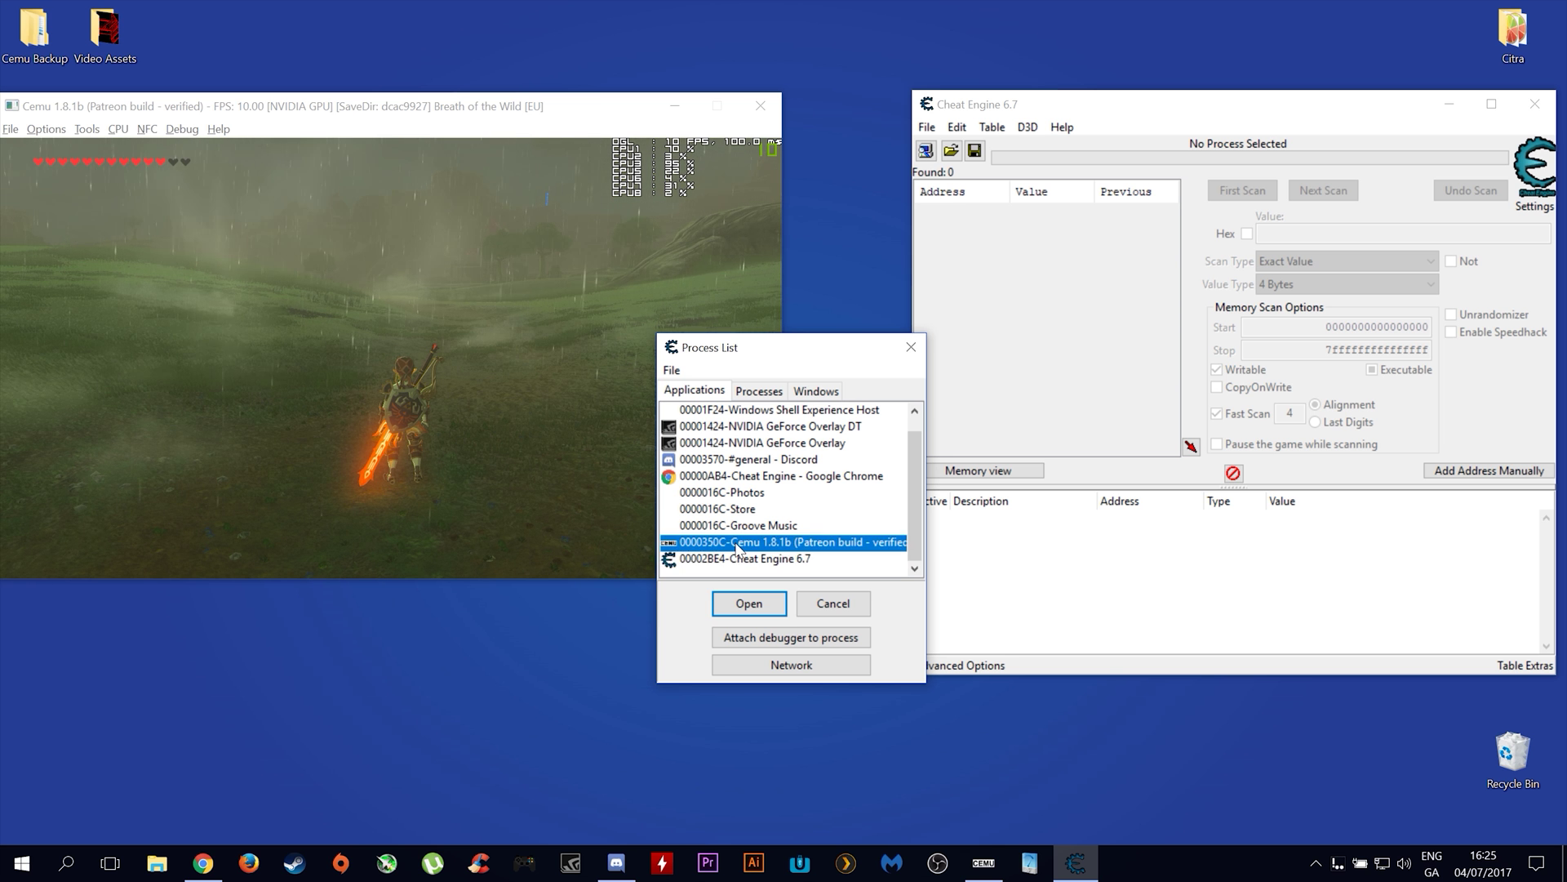
pyautogui.doubleClick(736, 544)
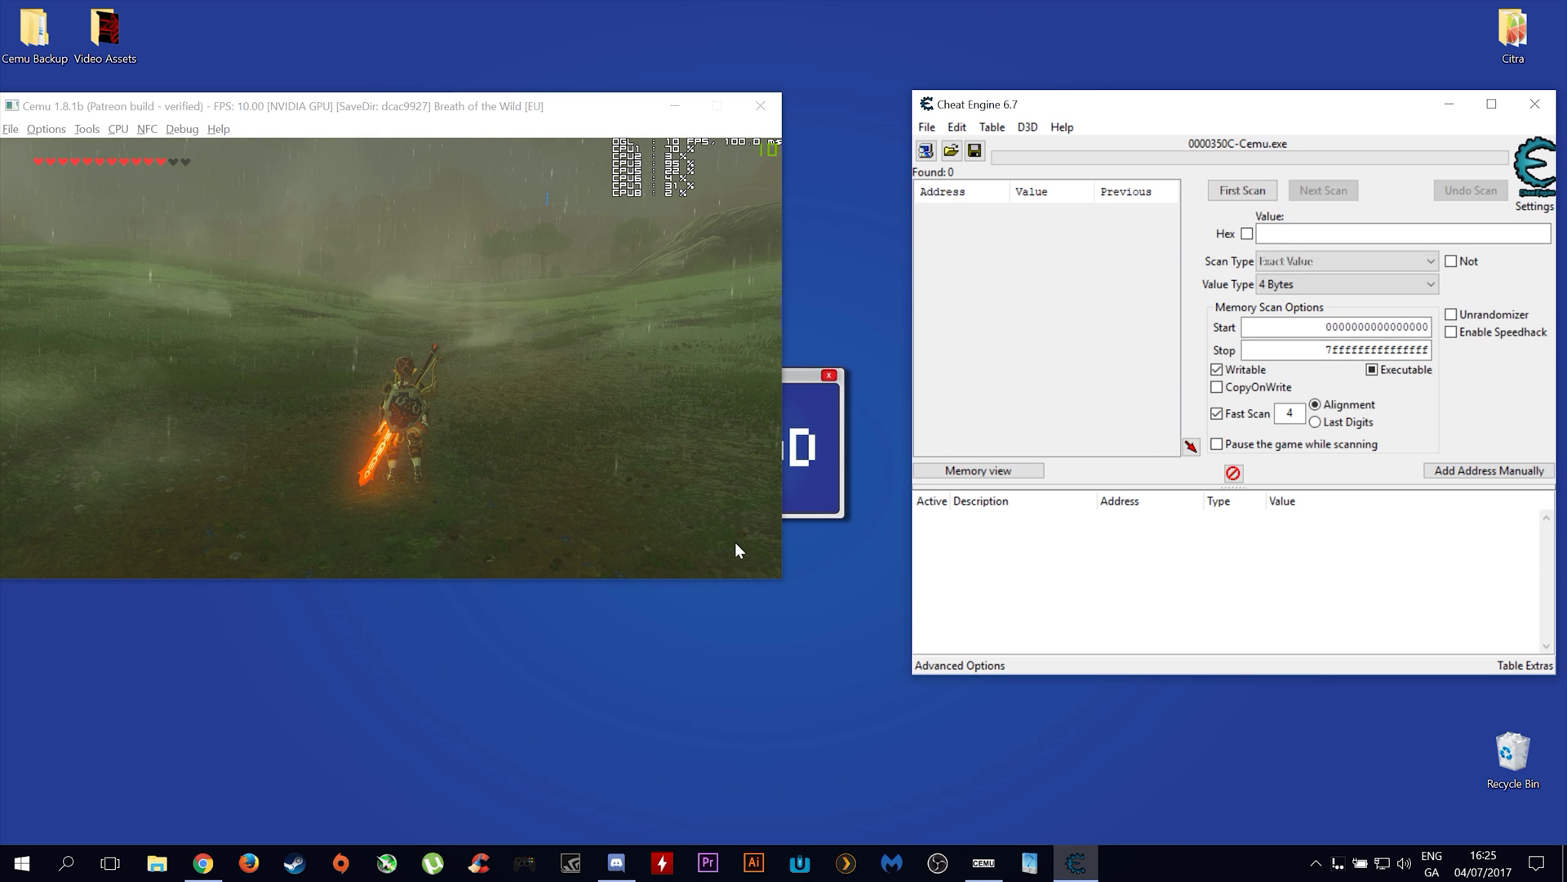
# Set Value Type to All and Scan Type to Bigger than, then enable the speedhack
pyautogui.click(1411, 290)
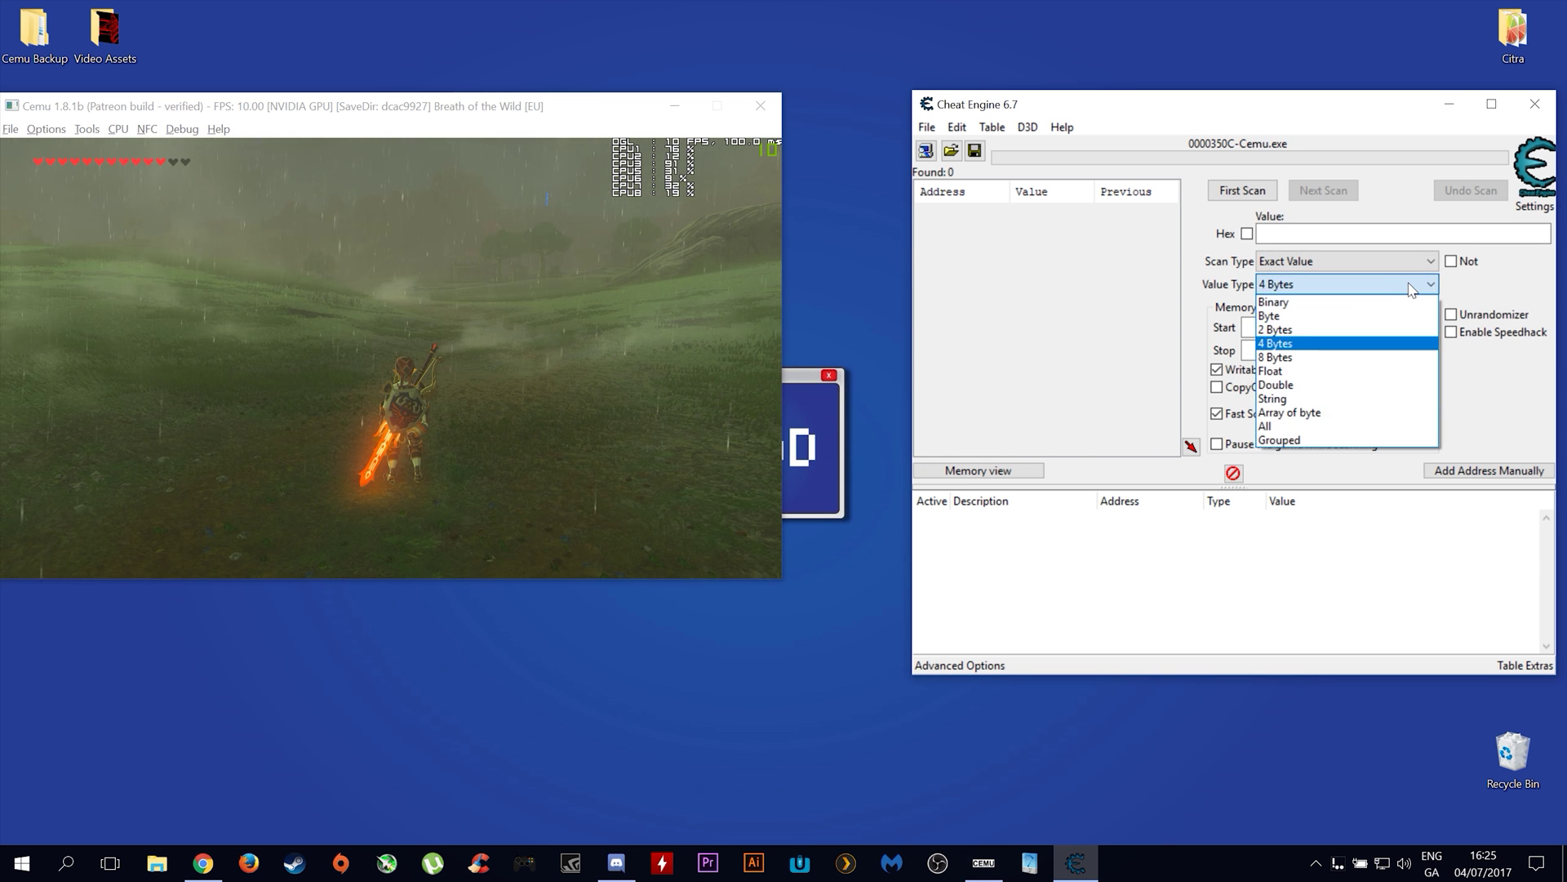
pyautogui.click(1296, 431)
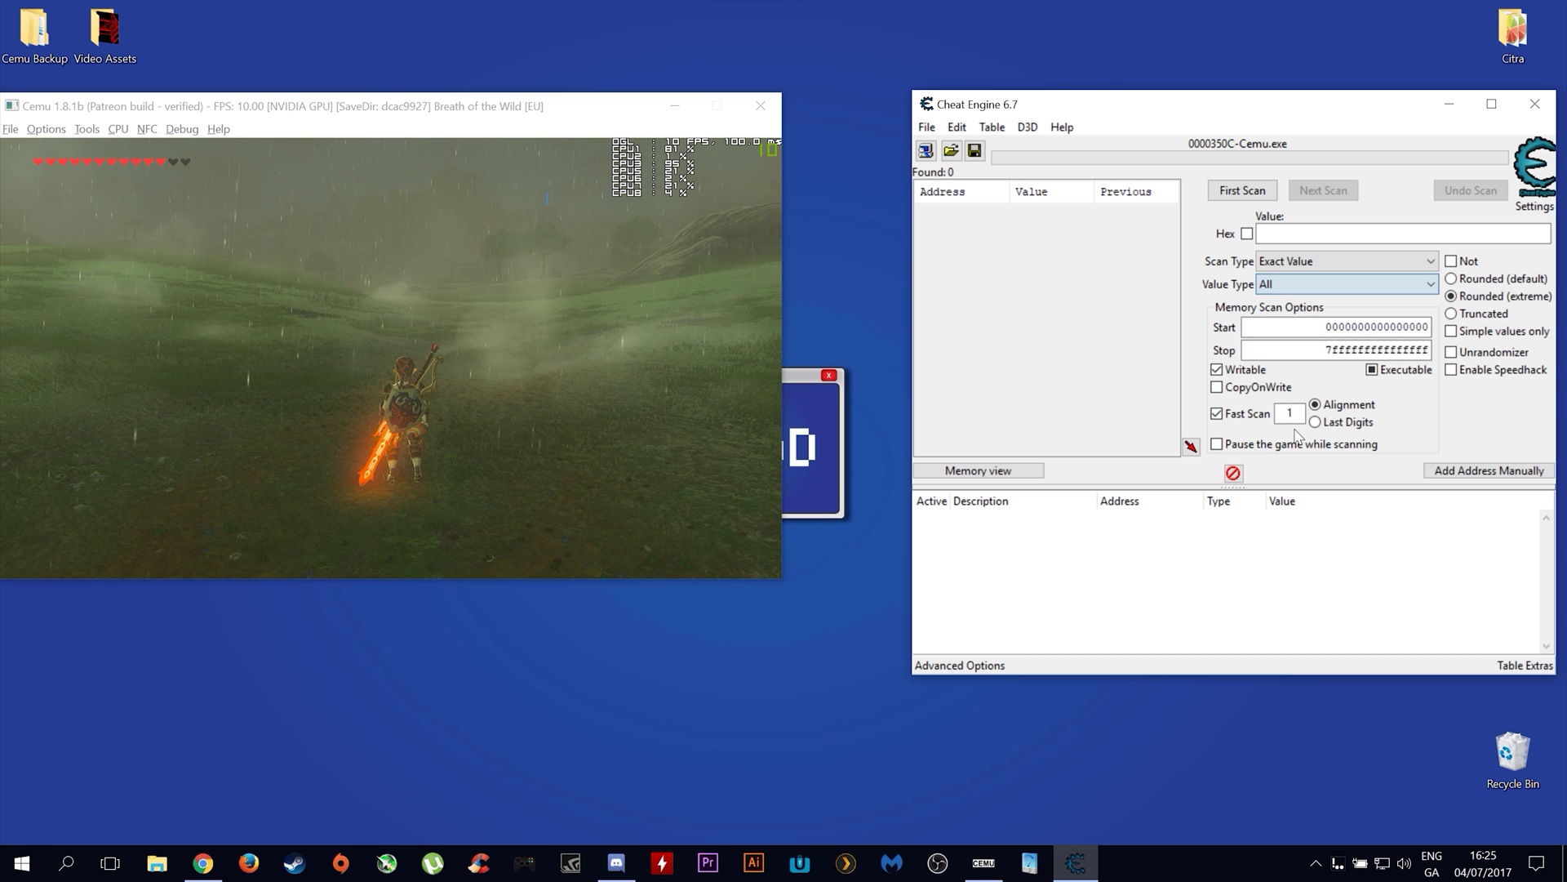
pyautogui.click(1420, 264)
pyautogui.click(1334, 294)
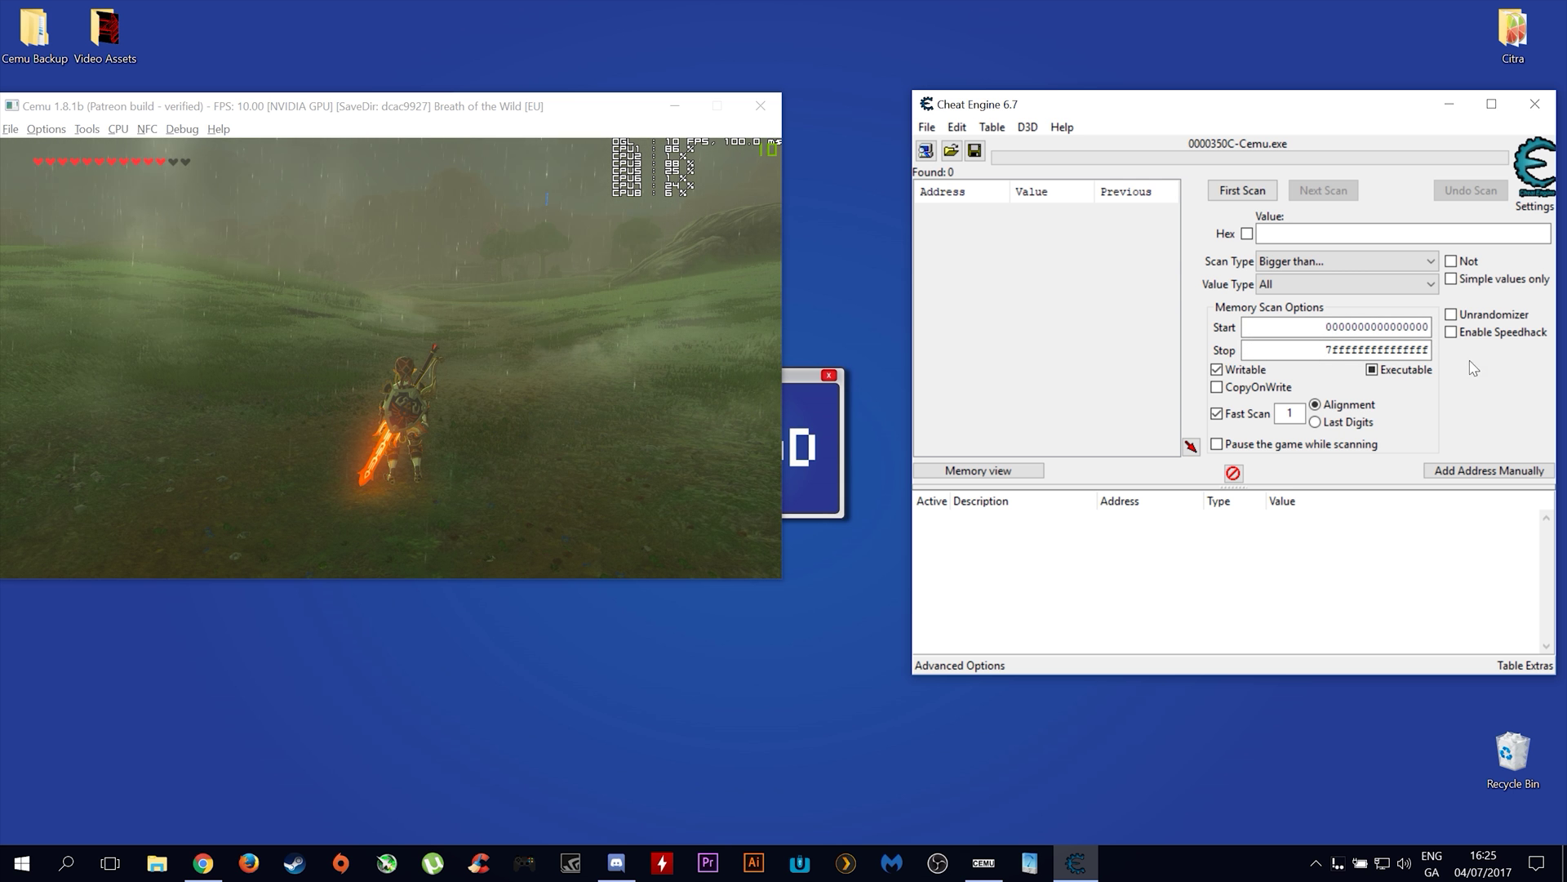
pyautogui.click(1452, 332)
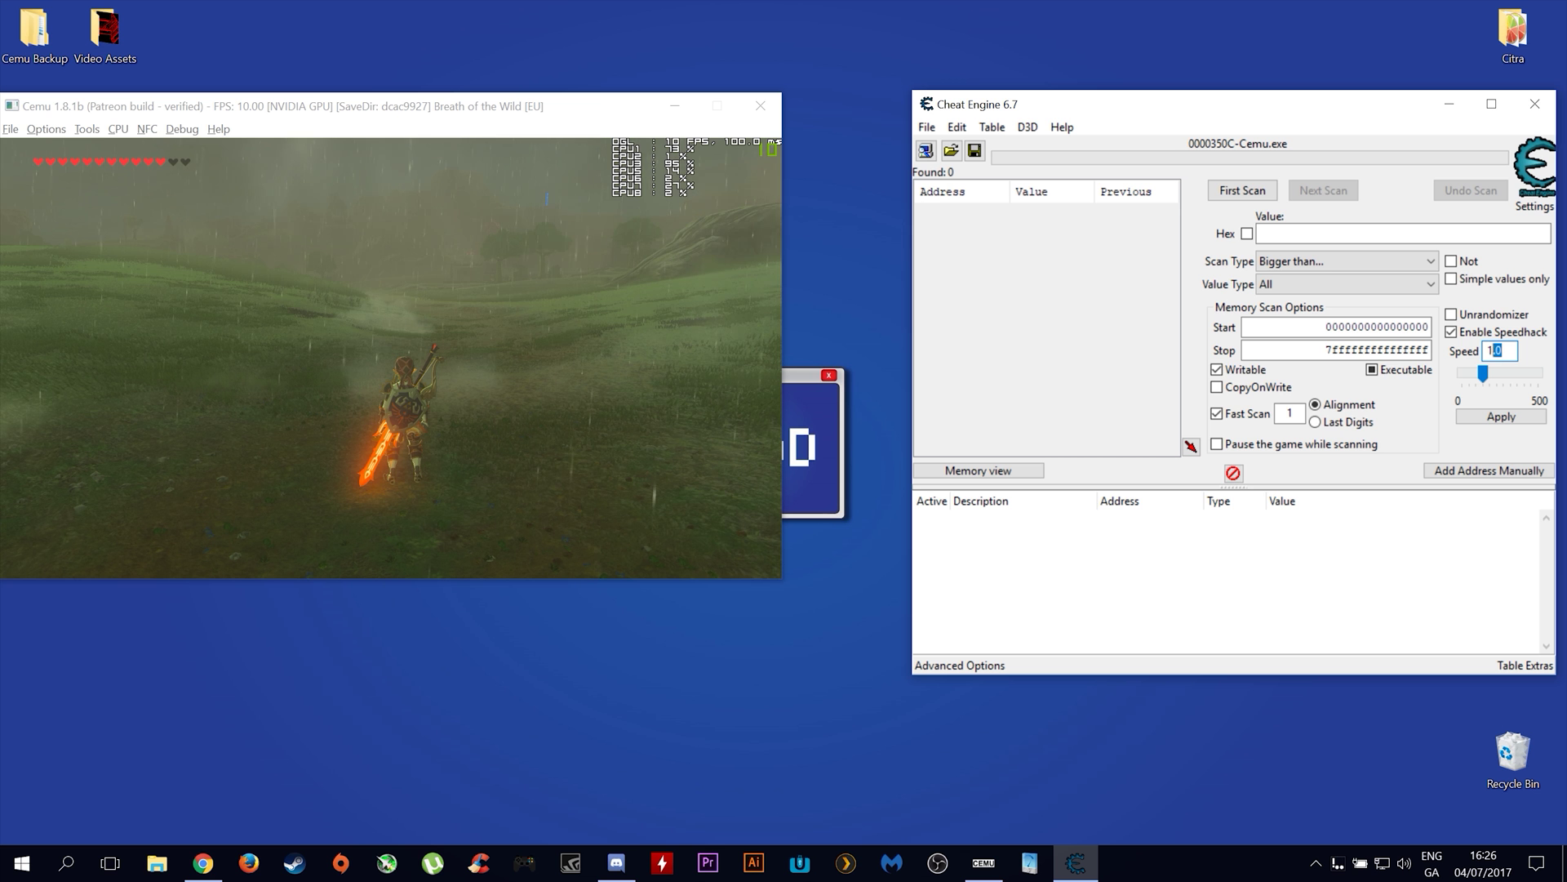
# Replace the speedhack speed 1.0 with 2.2 and apply it to the game
pyautogui.doubleClick(1495, 350)
pyautogui.write('2.2')
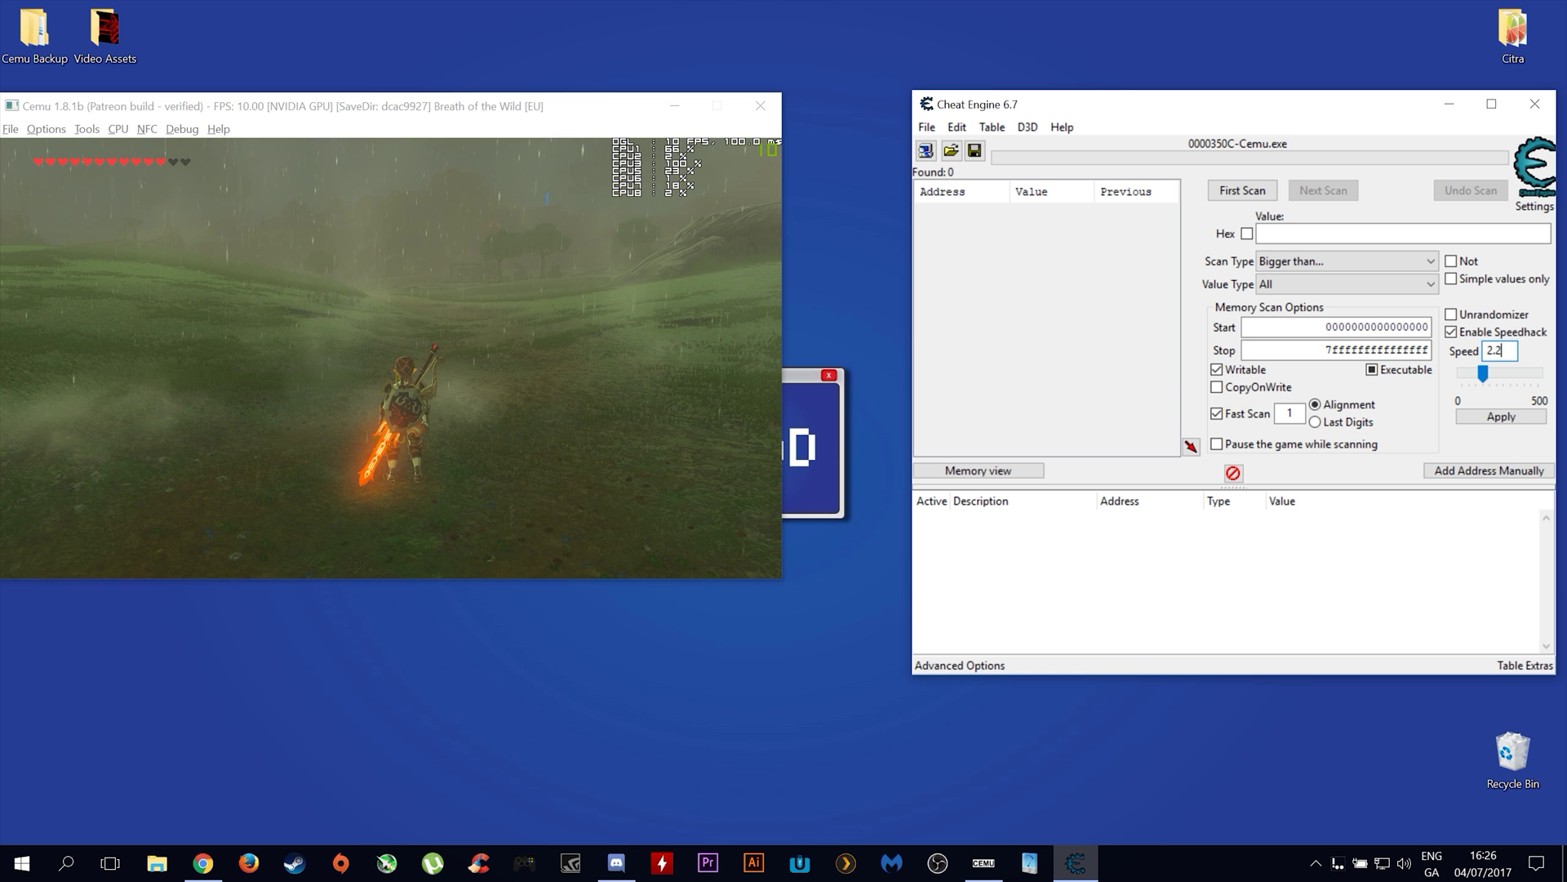
pyautogui.click(1504, 417)
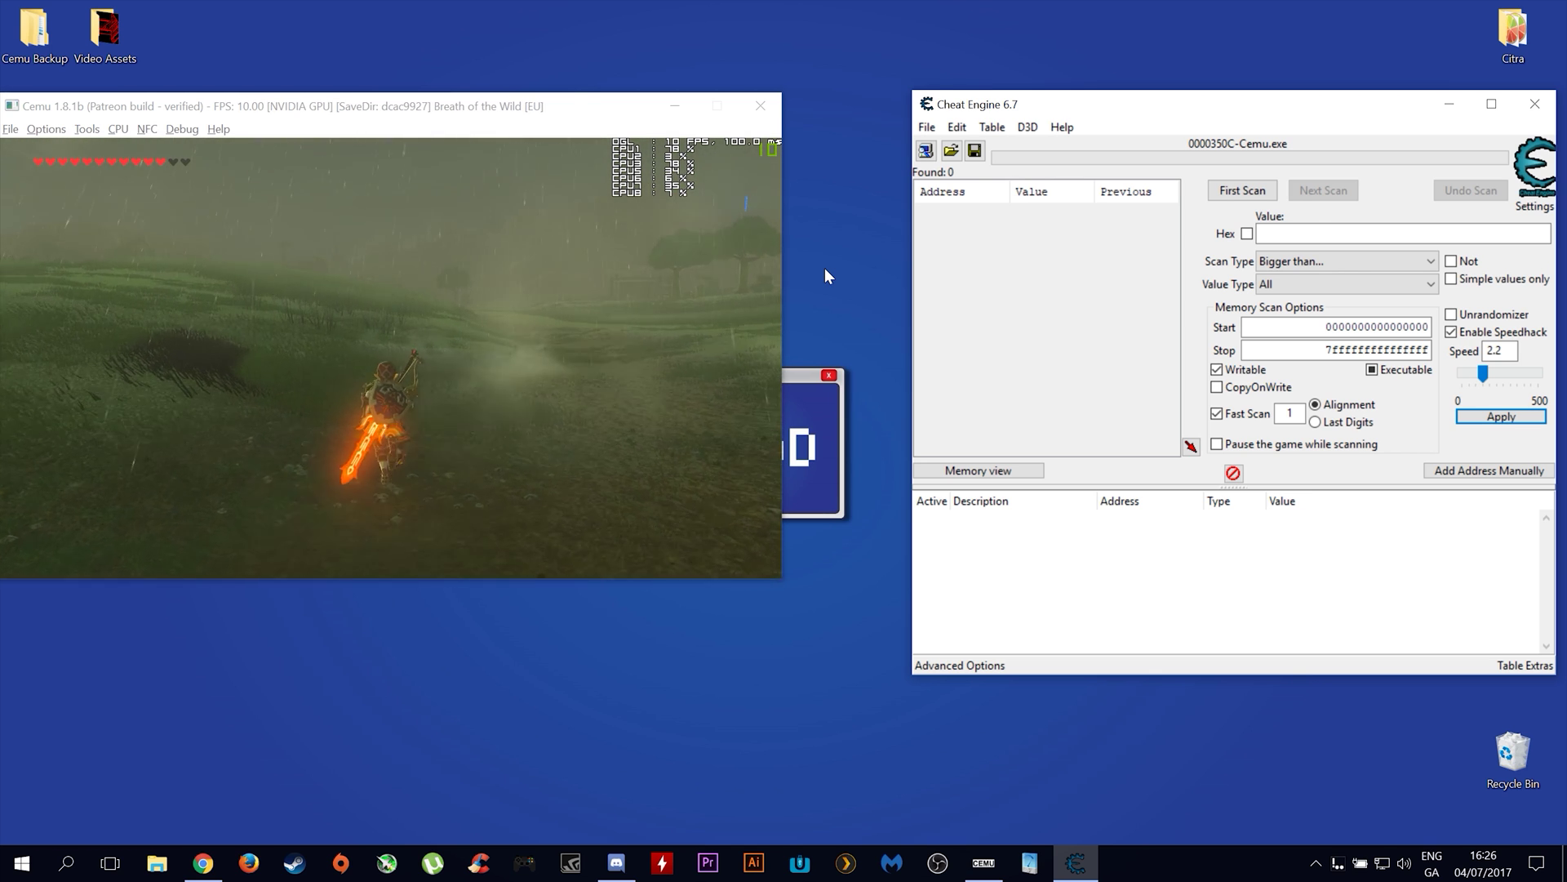
# Toggle Enable Speedhack off and on, then reapply the 2.2 speed
pyautogui.click(1451, 332)
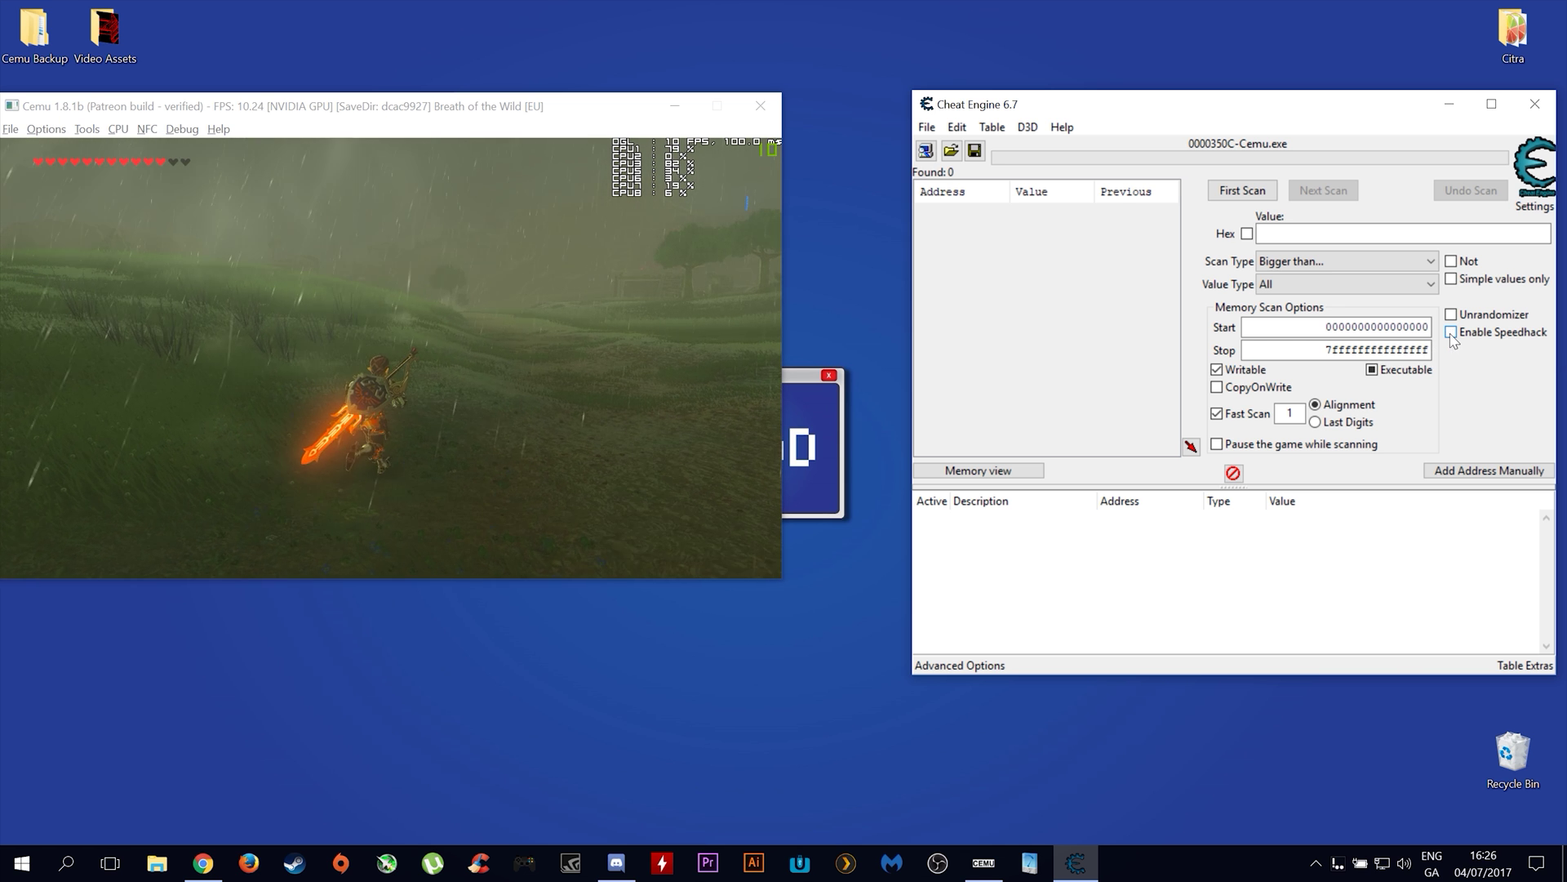
pyautogui.click(1451, 331)
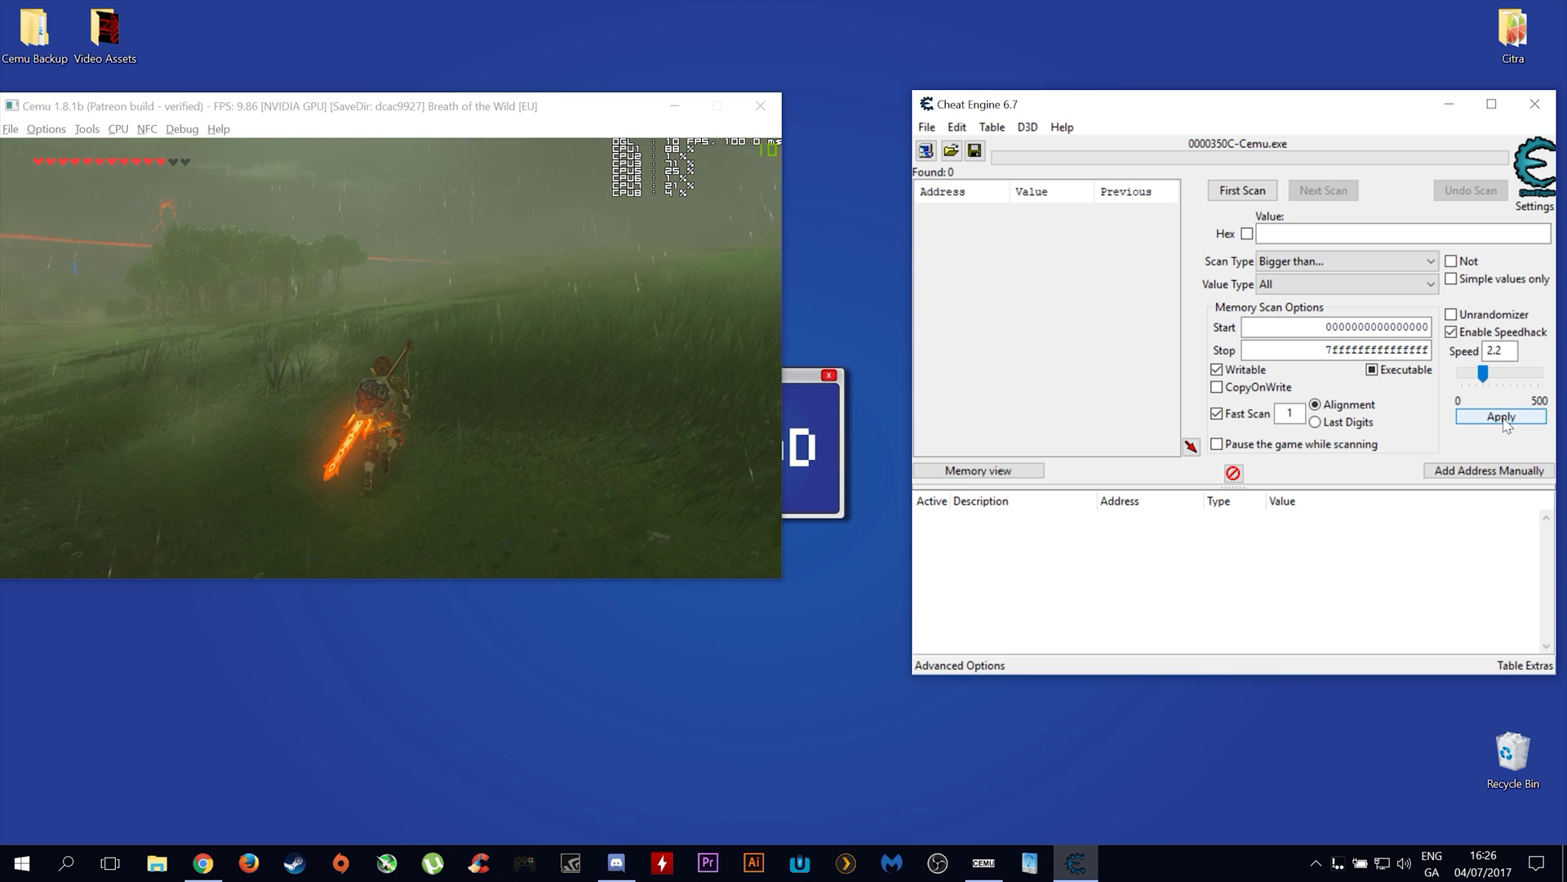
pyautogui.click(1504, 423)
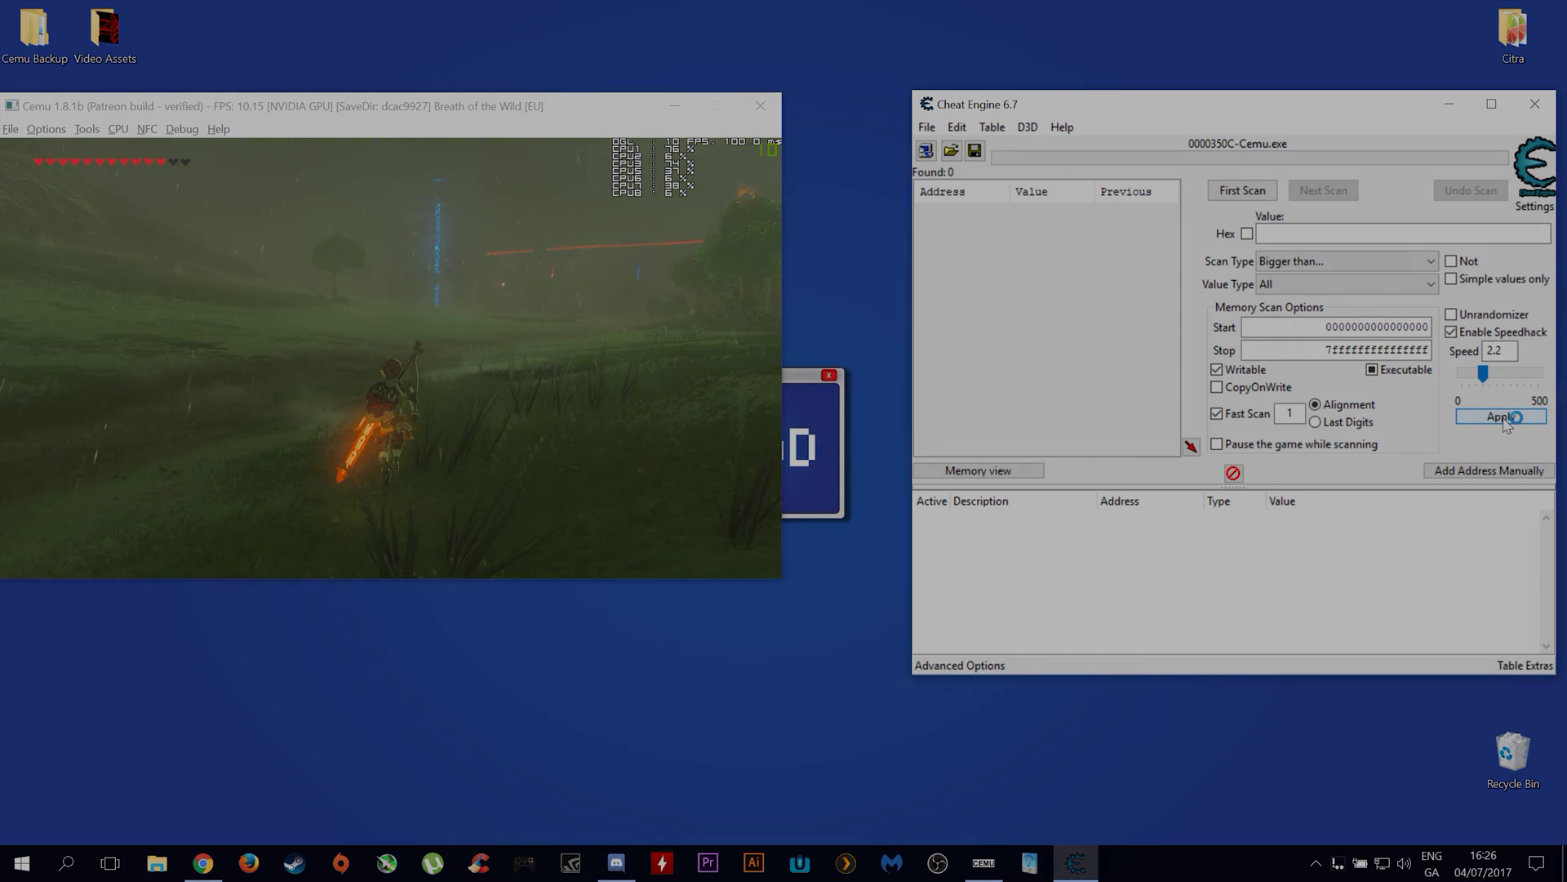